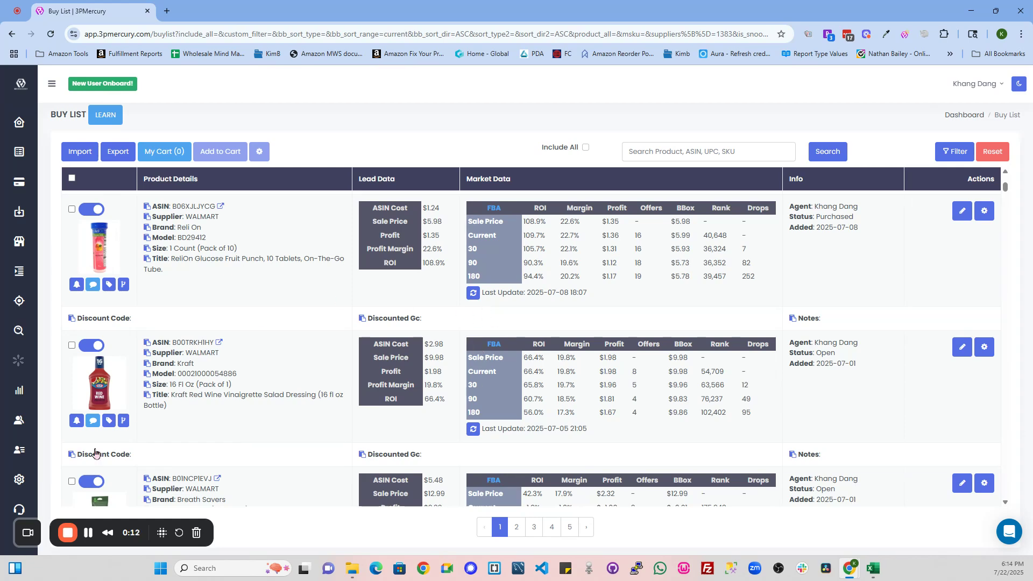
Step: Switch to the Amethyst workbook in Excel and examine its header rows and the first data row
{"action": "key", "text": "alt+Tab"}
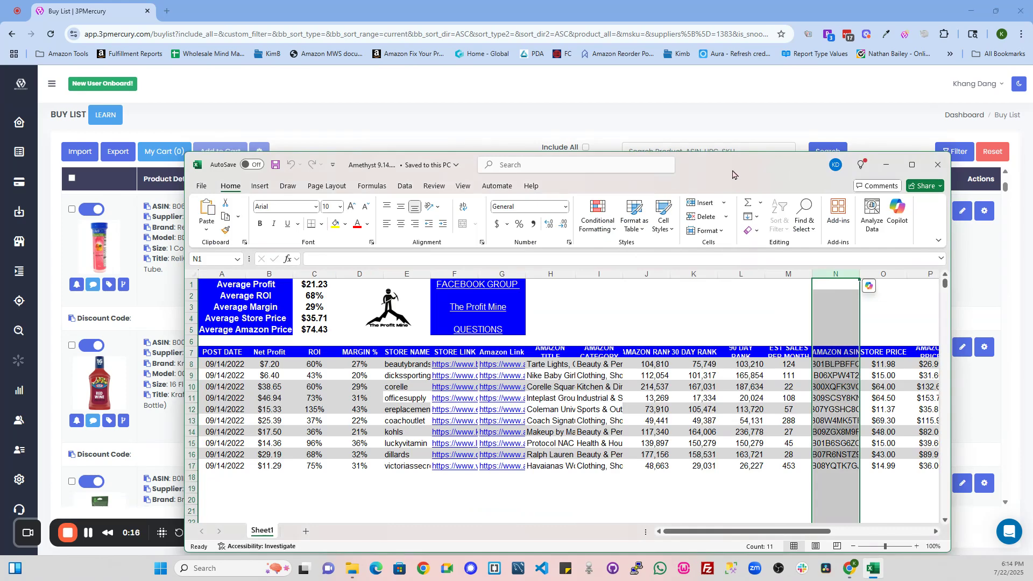
{"action": "left_click_drag", "start_coordinate": [733, 171], "coordinate": [726, 108]}
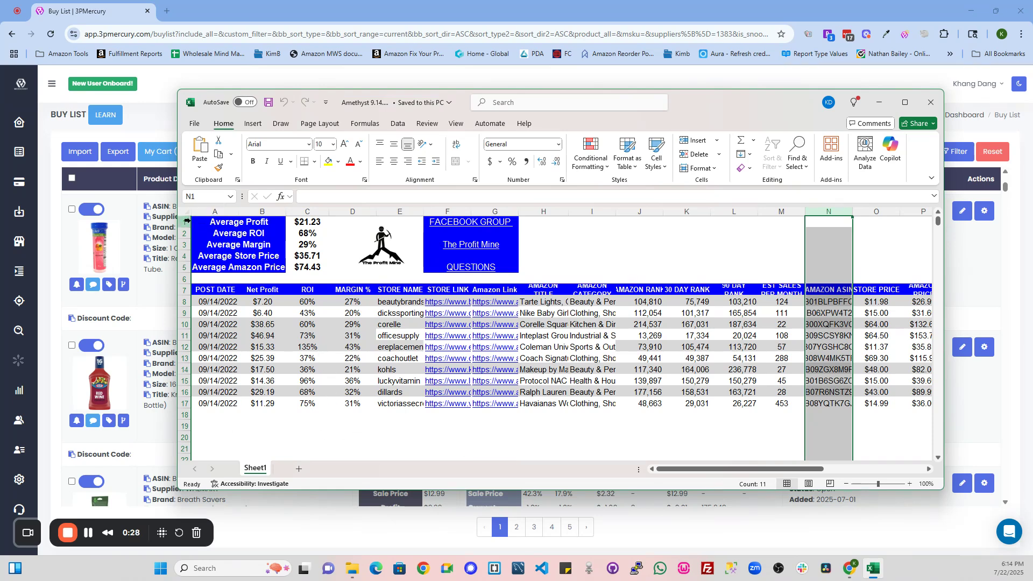
{"action": "left_click_drag", "start_coordinate": [187, 220], "coordinate": [184, 278]}
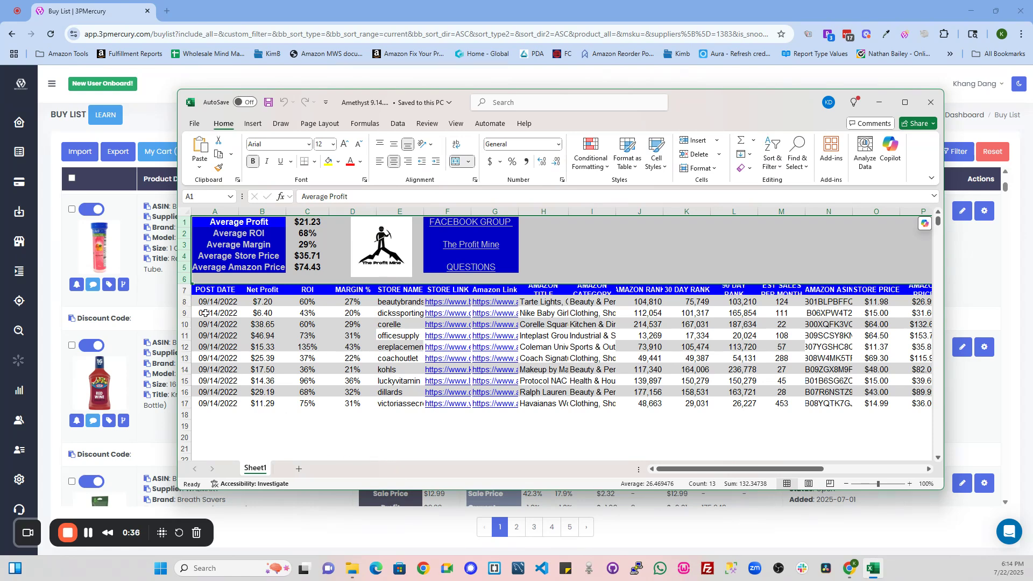
{"action": "left_click", "coordinate": [184, 301]}
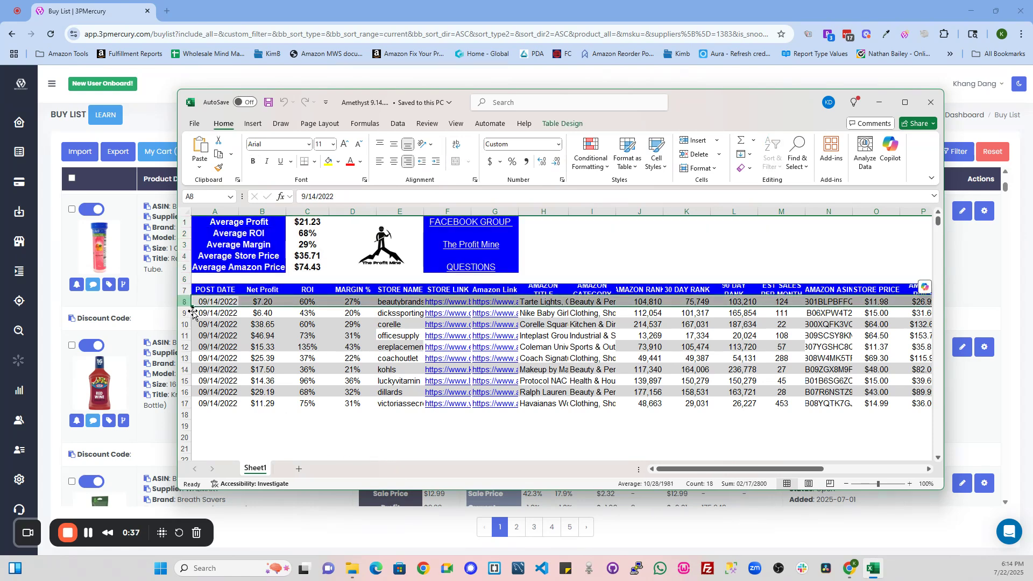
{"action": "left_click", "coordinate": [317, 440]}
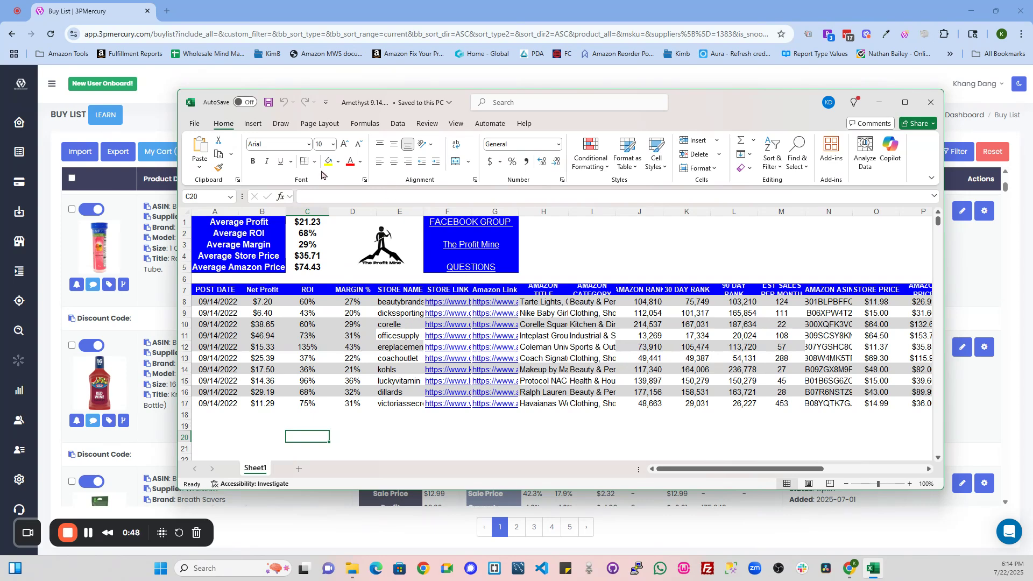
Step: Switch back to the 3PMercury Buy List and open the column mapping options for buylist imports
{"action": "left_click", "coordinate": [164, 124]}
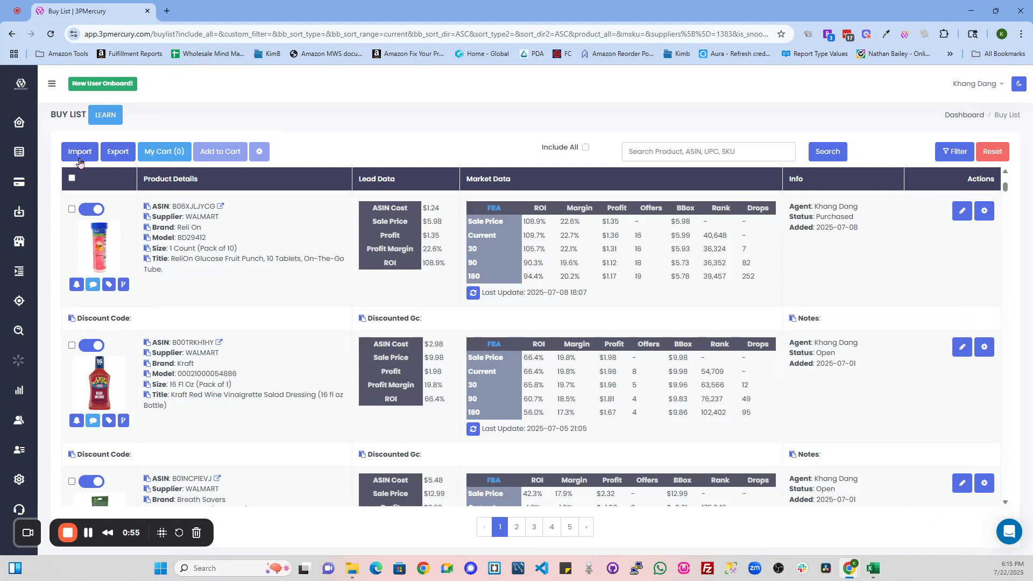
{"action": "left_click", "coordinate": [77, 156]}
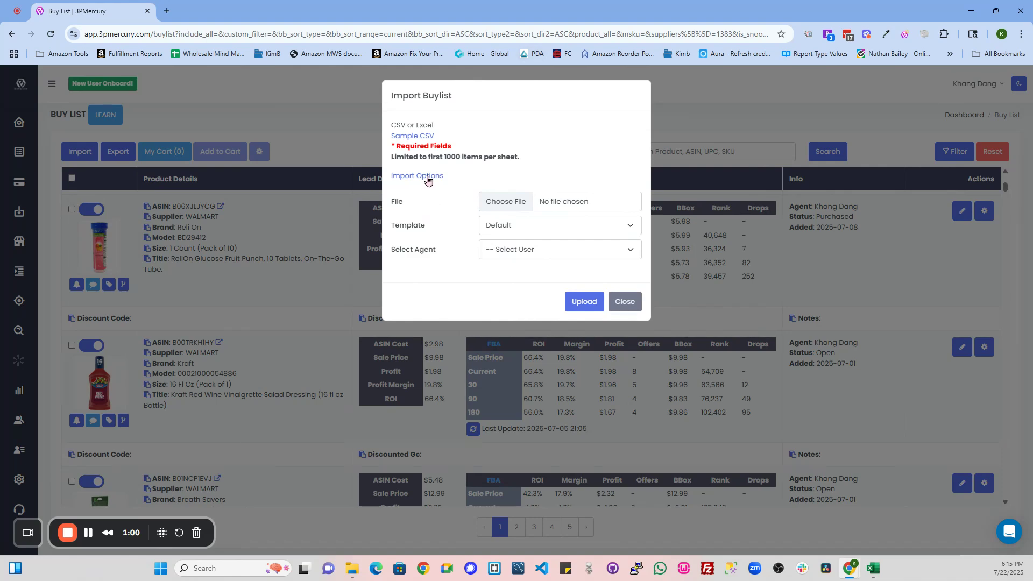
{"action": "left_click", "coordinate": [427, 179]}
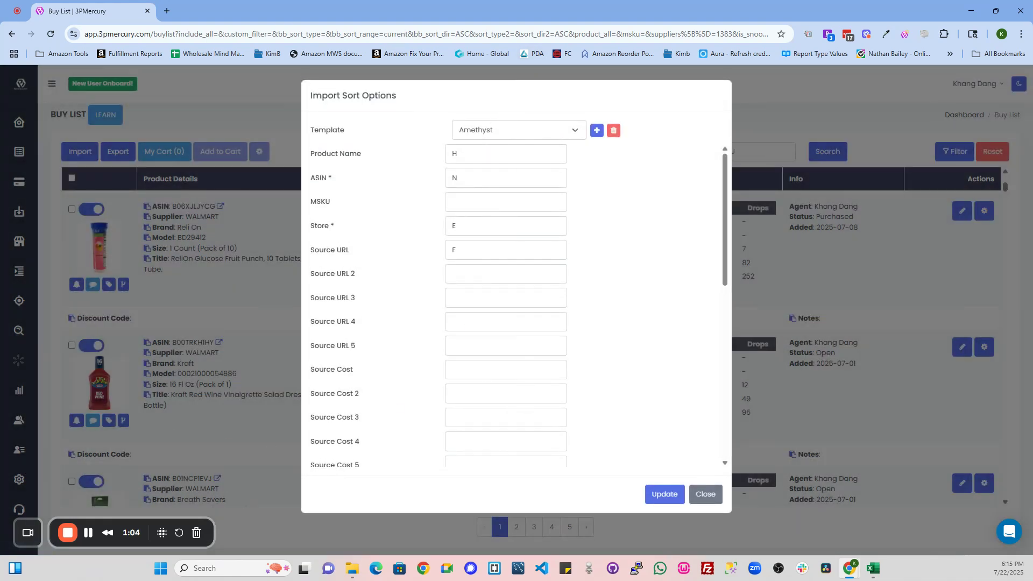
Step: Compare the Amethyst workbook with the import template, checking the Amazon ASIN column and the row where data begins
{"action": "key", "text": "alt+Tab"}
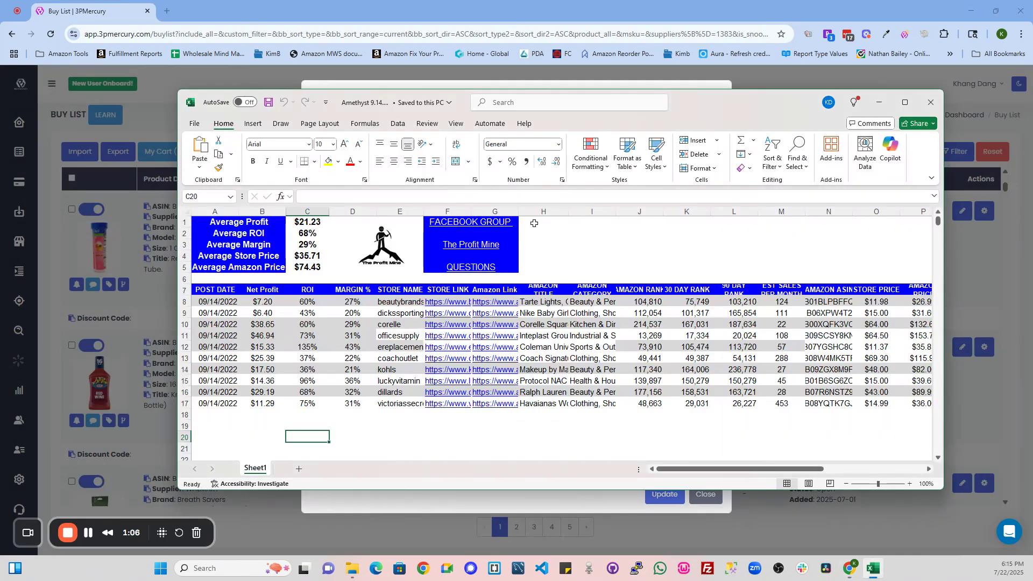
{"action": "left_click_drag", "start_coordinate": [735, 102], "coordinate": [693, 156]}
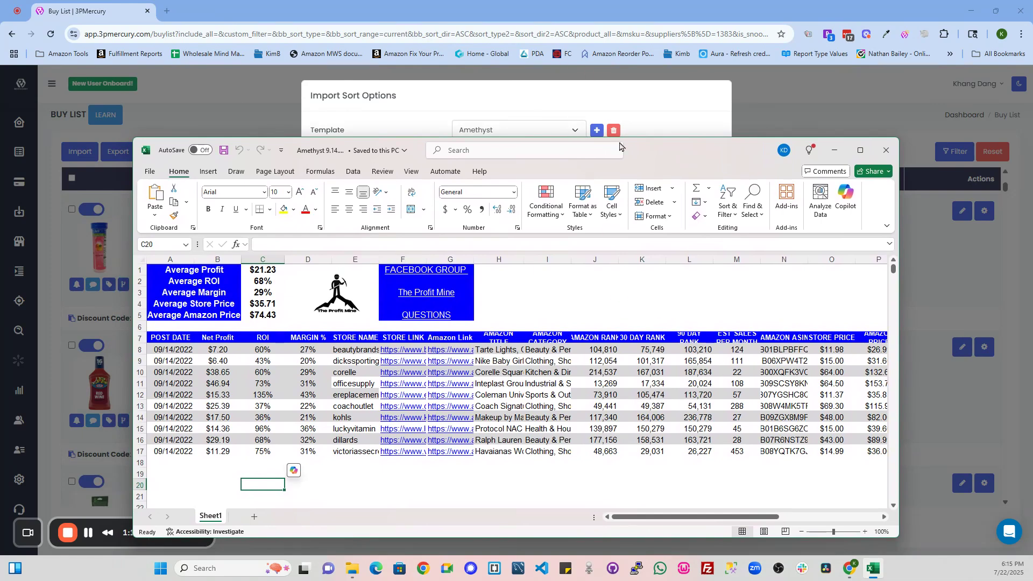
{"action": "left_click_drag", "start_coordinate": [620, 146], "coordinate": [562, 206]}
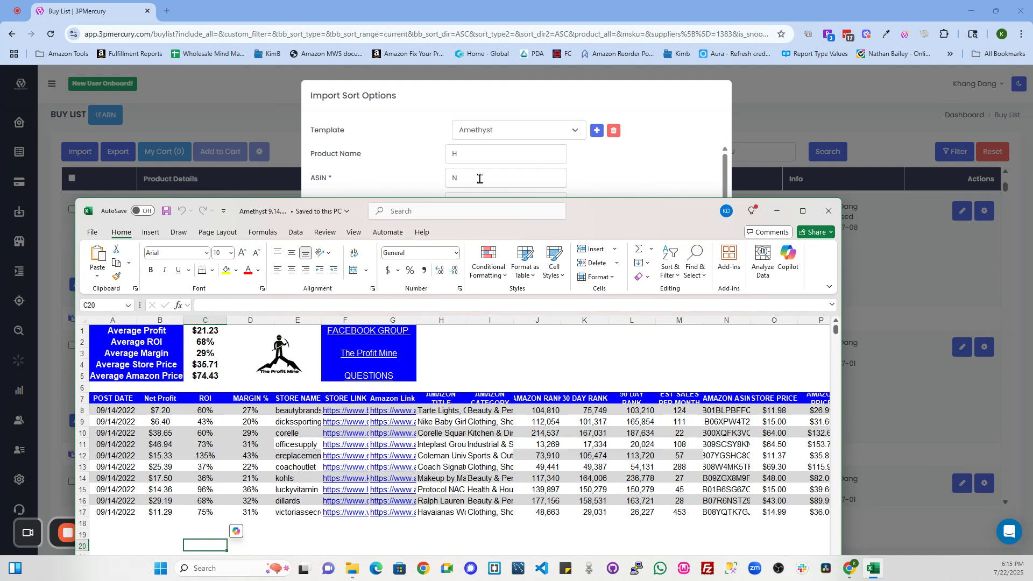
{"action": "left_click", "coordinate": [734, 330]}
{"action": "left_click", "coordinate": [727, 321]}
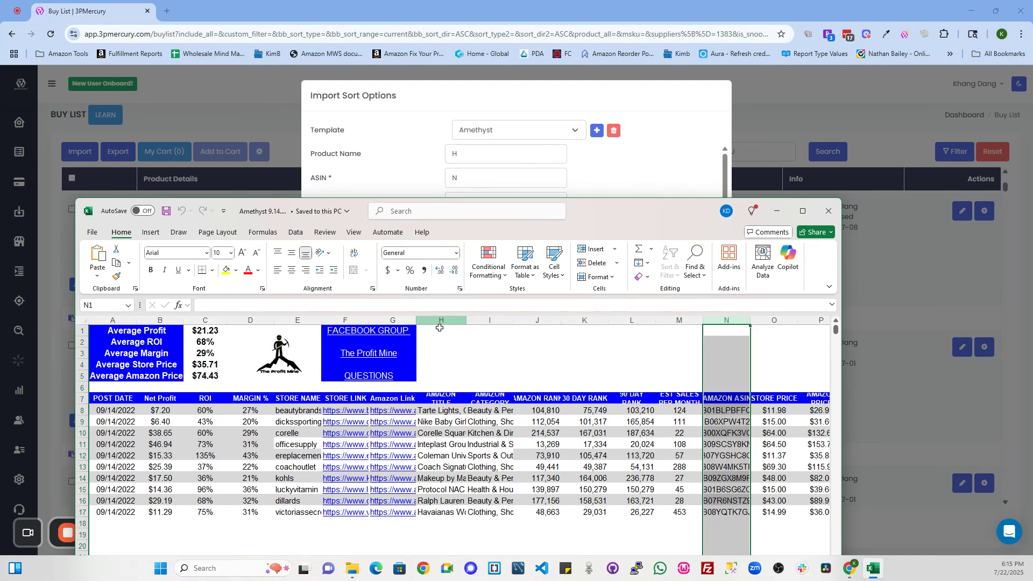
{"action": "left_click_drag", "start_coordinate": [630, 221], "coordinate": [759, 99]}
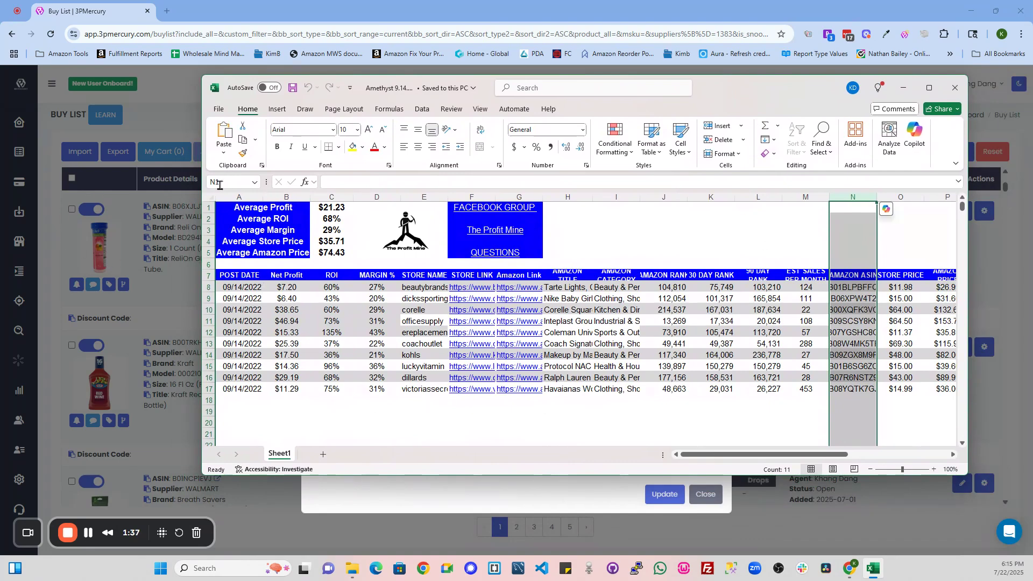
{"action": "left_click", "coordinate": [211, 288]}
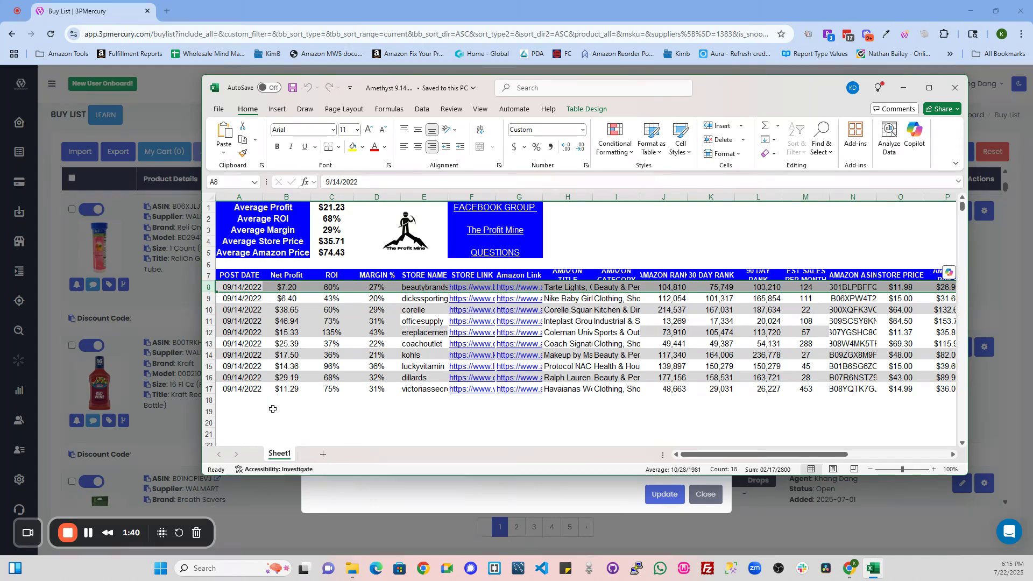
Step: Review the Amethyst template's remaining mappings through its starting data row, save the template, and close the sort options
{"action": "left_click", "coordinate": [368, 495]}
{"action": "scroll", "coordinate": [530, 355], "scroll_direction": "down", "scroll_amount": 7}
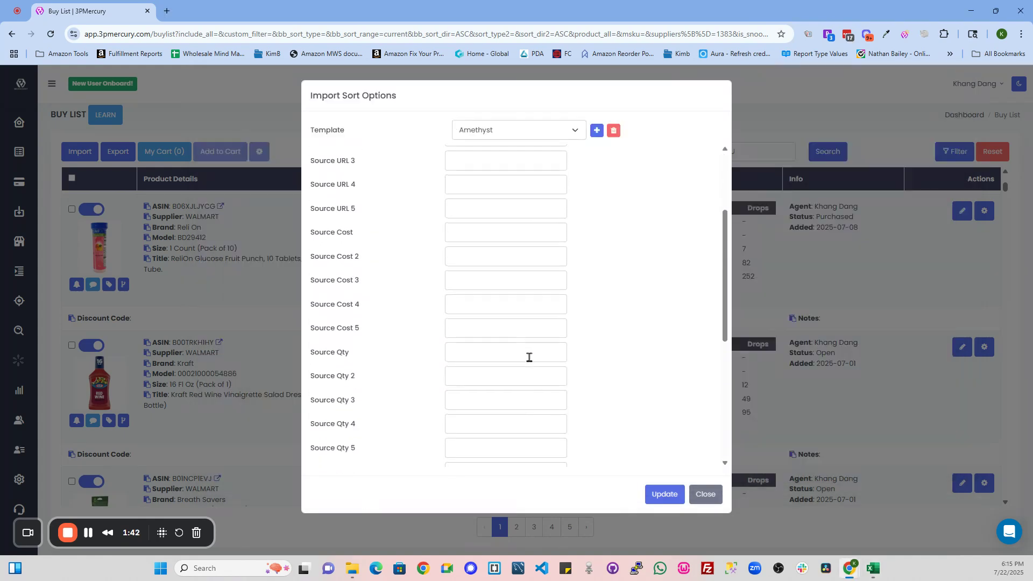
{"action": "scroll", "coordinate": [525, 398], "scroll_direction": "down", "scroll_amount": 2}
{"action": "left_click_drag", "start_coordinate": [472, 455], "coordinate": [426, 450]}
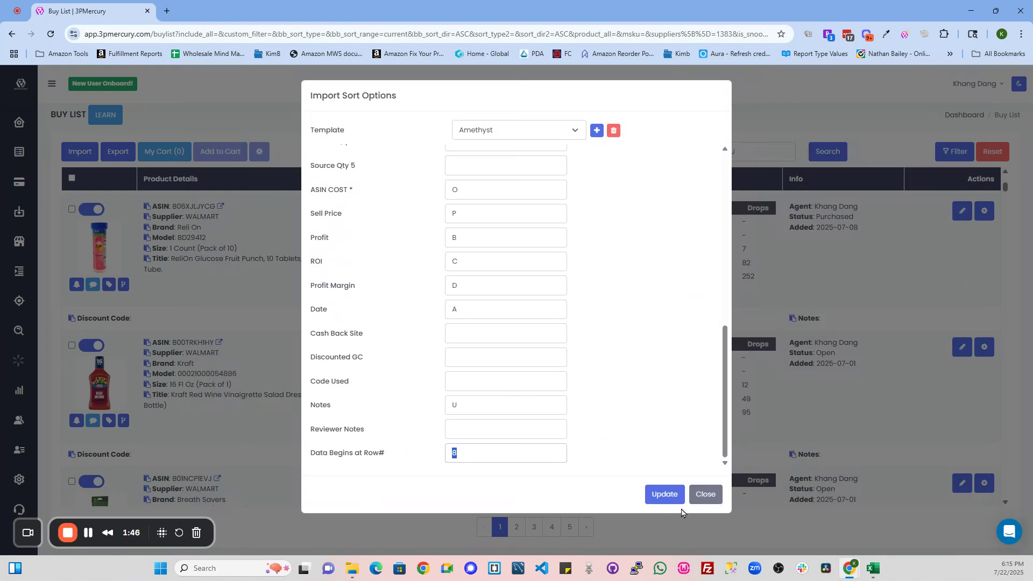
{"action": "left_click", "coordinate": [665, 494]}
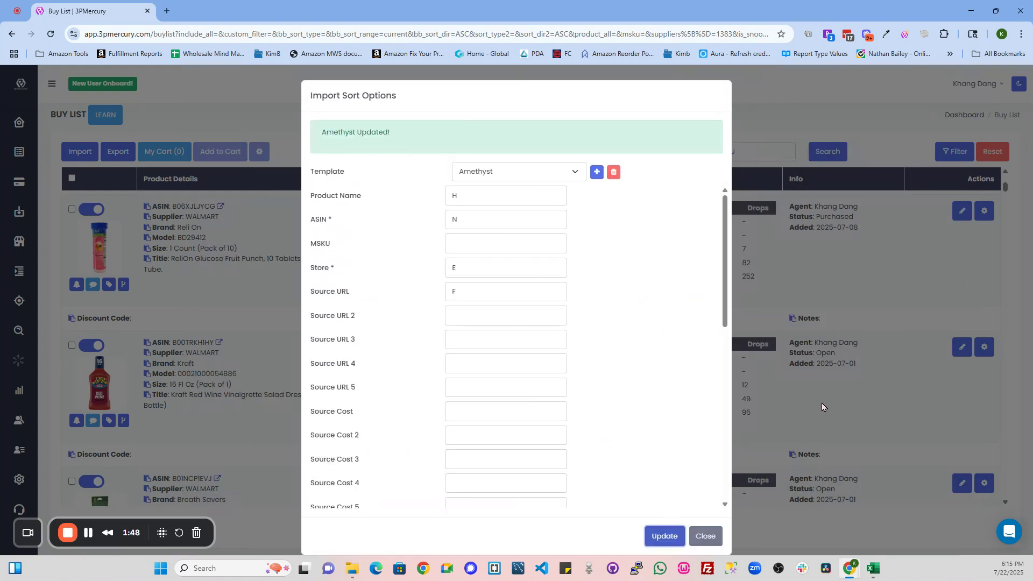
{"action": "left_click", "coordinate": [705, 535]}
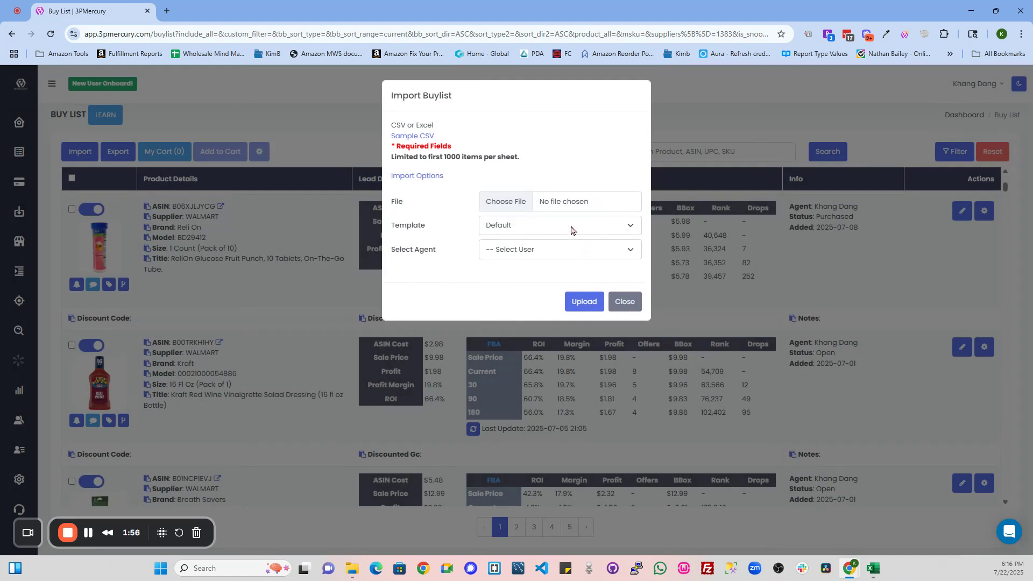
Step: Choose Amethyst 9.14.2022.xlsx from the Downloads folder as the buylist import file
{"action": "left_click", "coordinate": [508, 201]}
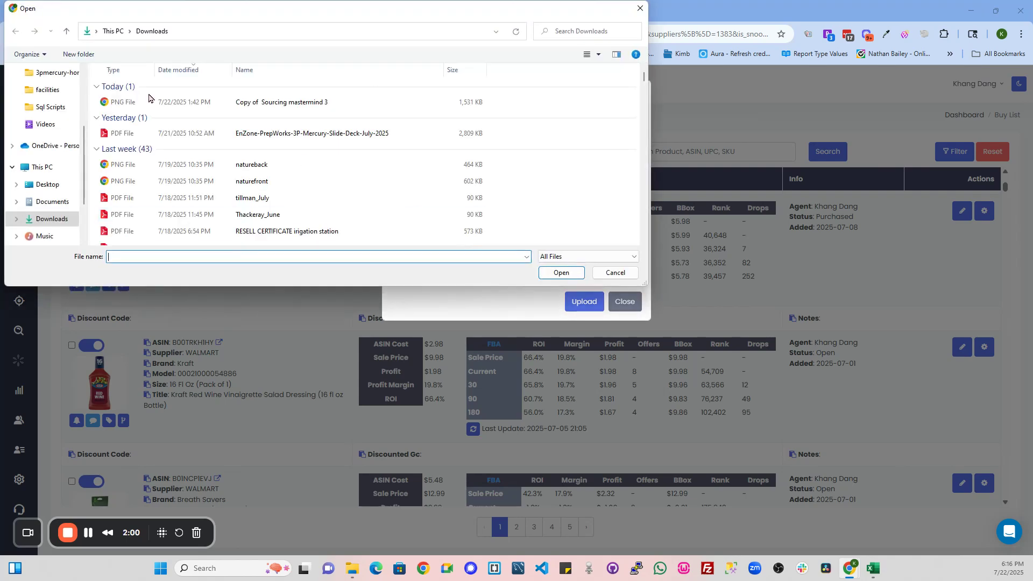
{"action": "type", "text": "ameth"}
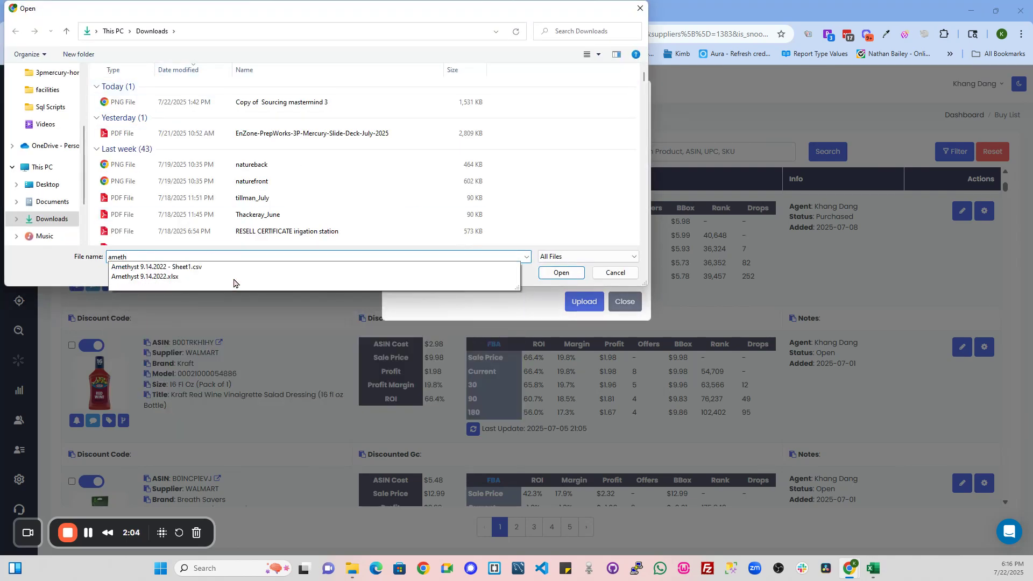
{"action": "left_click", "coordinate": [151, 277]}
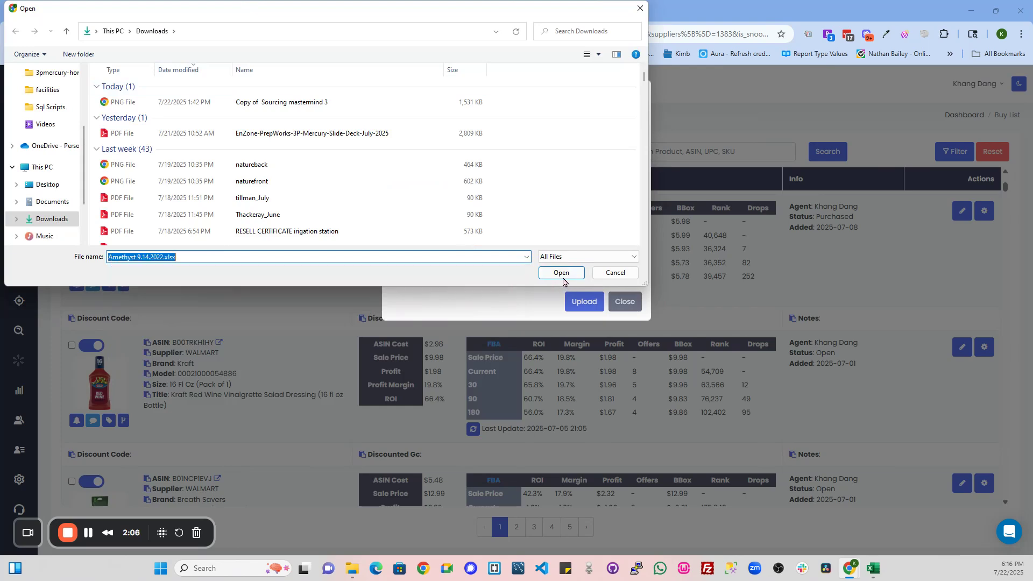
{"action": "left_click", "coordinate": [562, 277]}
Step: Set the import template to Amethyst, assign the account owner as agent, and upload the file
{"action": "left_click", "coordinate": [516, 231]}
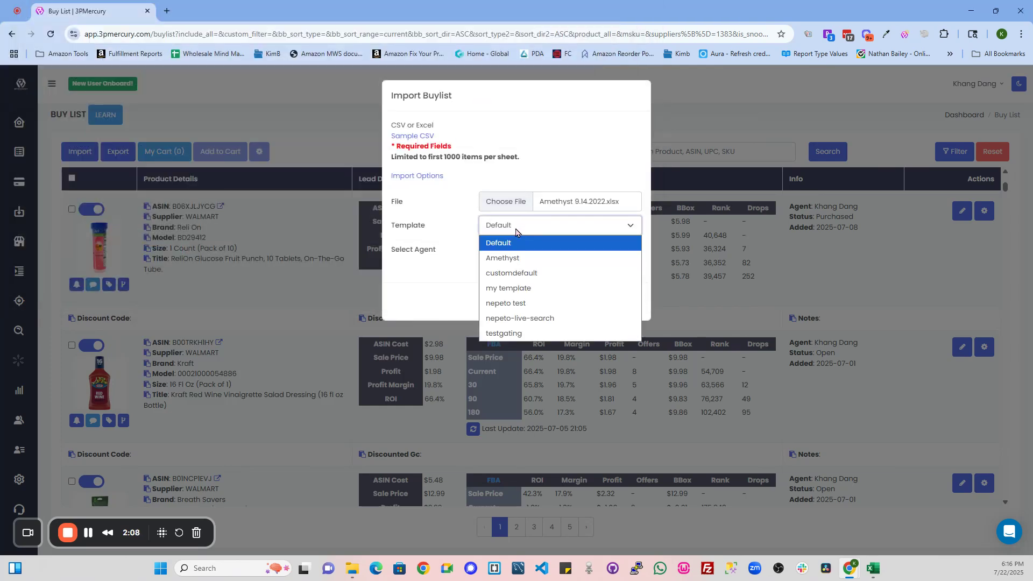
{"action": "left_click", "coordinate": [513, 263]}
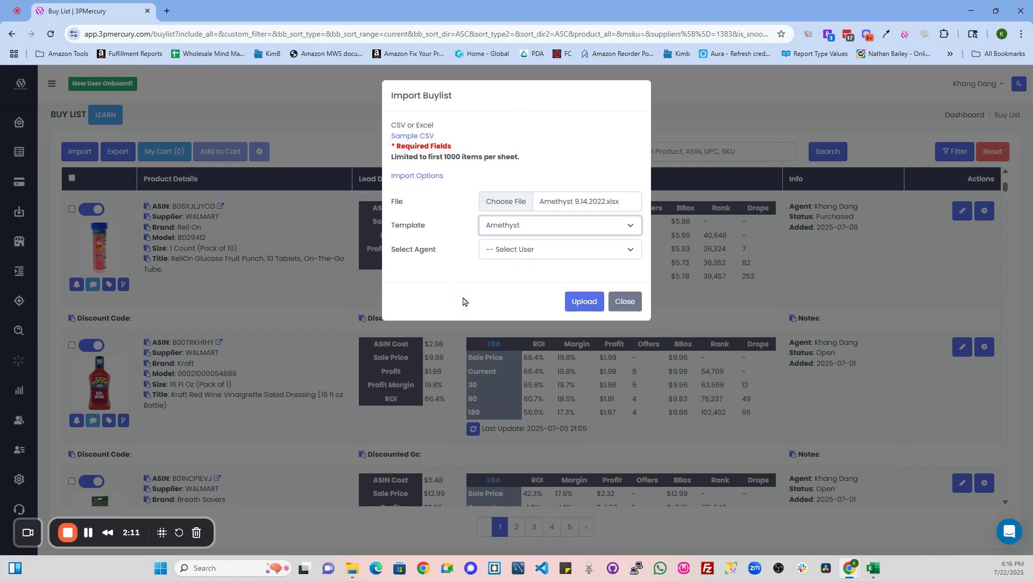
{"action": "left_click", "coordinate": [515, 254]}
{"action": "left_click", "coordinate": [497, 279]}
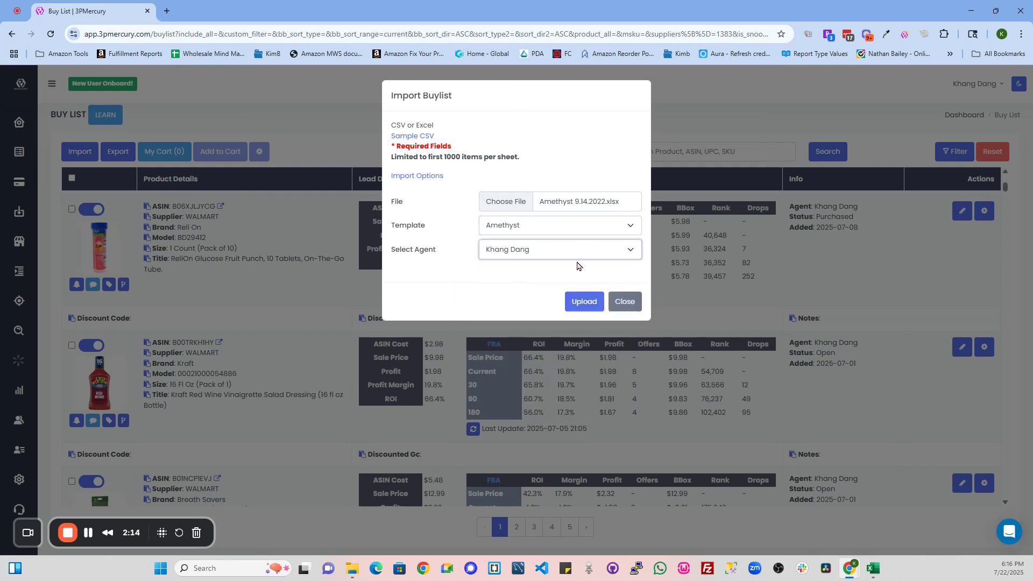
{"action": "left_click", "coordinate": [577, 303]}
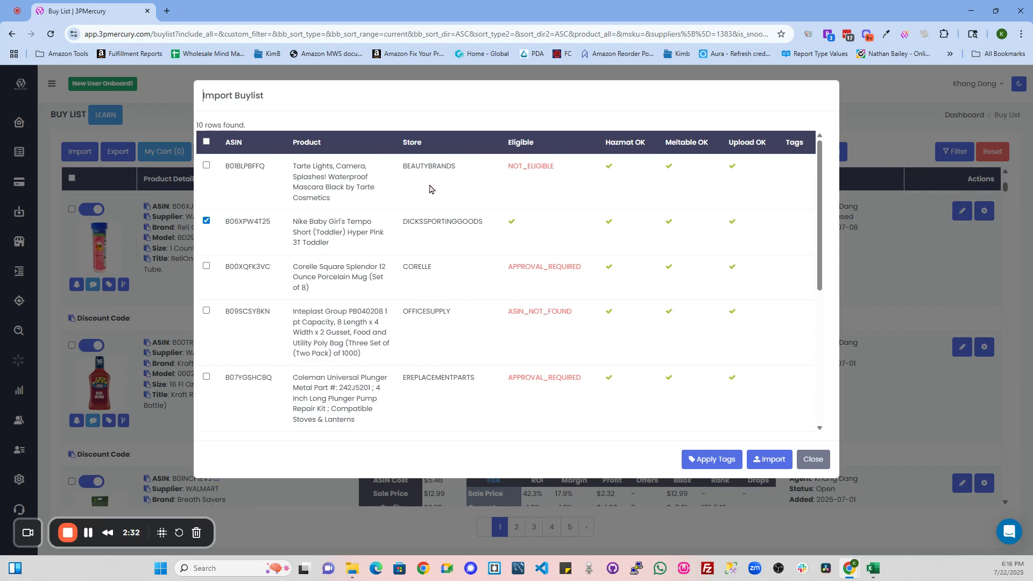
Step: Examine the import preview's eligibility statuses and the hazmat, meltable and upload checks for the listed products
{"action": "left_click_drag", "start_coordinate": [565, 172], "coordinate": [505, 177]}
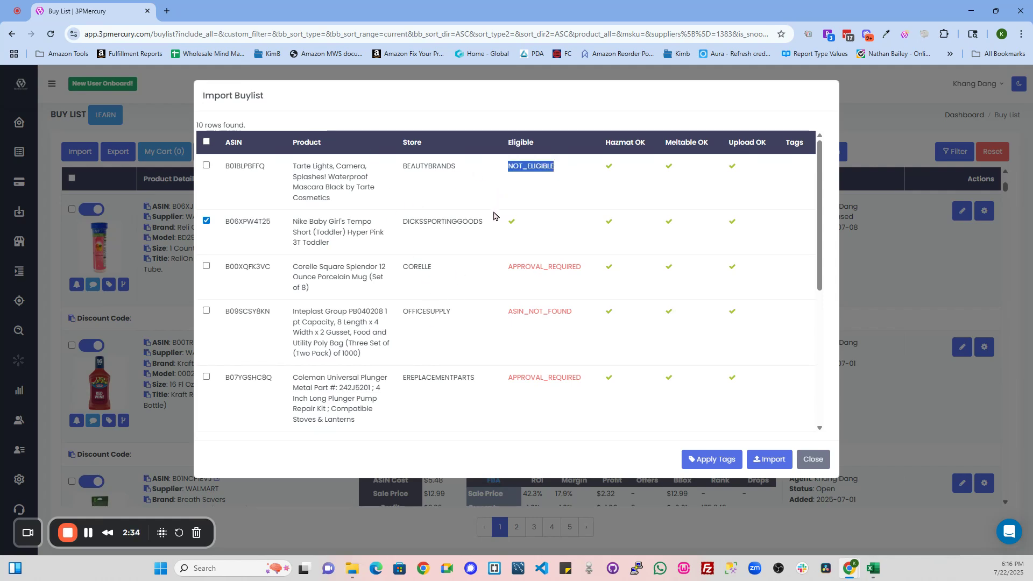
{"action": "left_click", "coordinate": [480, 177]}
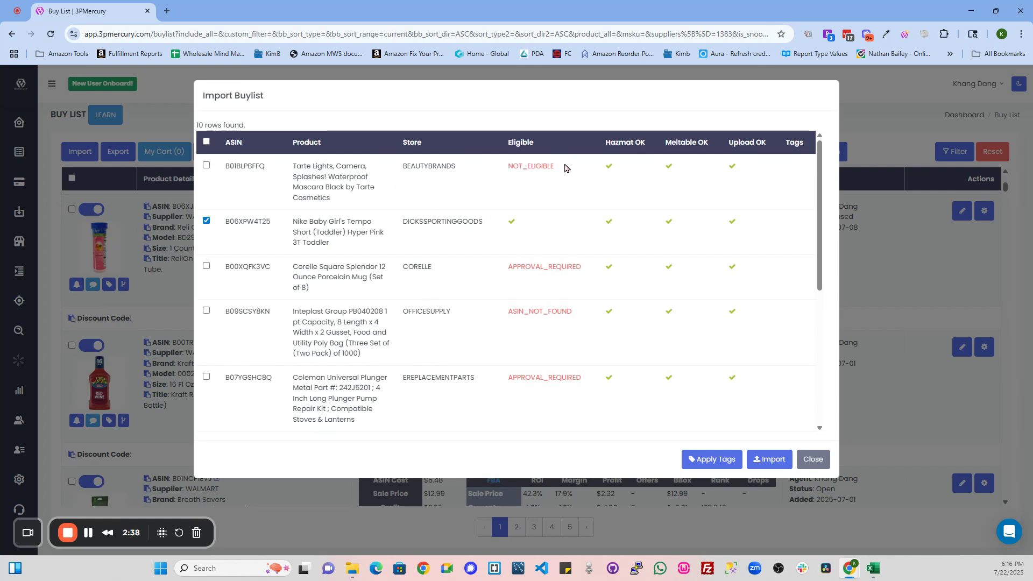
{"action": "left_click_drag", "start_coordinate": [566, 169], "coordinate": [511, 166]}
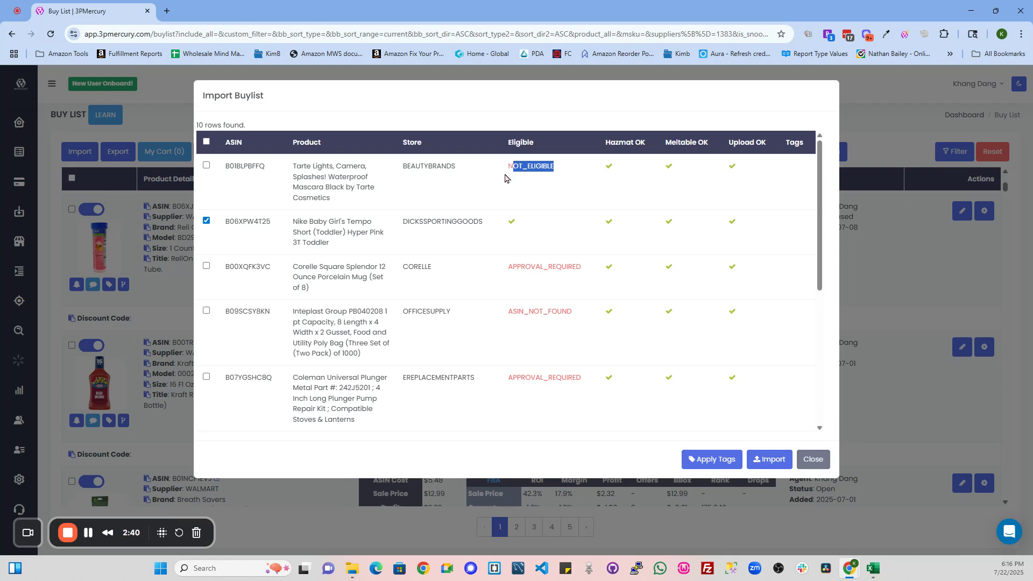
{"action": "left_click", "coordinate": [505, 178]}
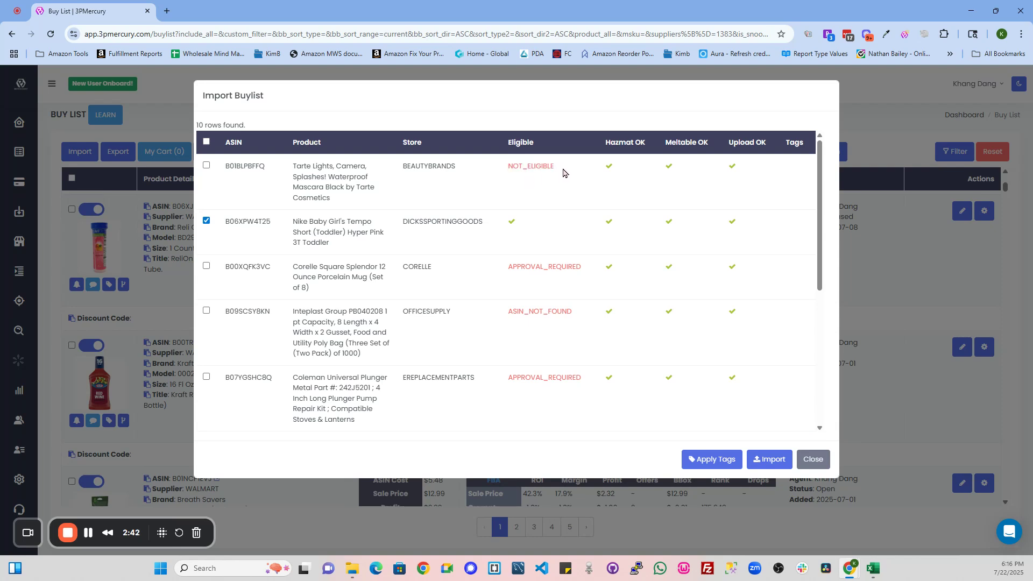
{"action": "left_click_drag", "start_coordinate": [563, 172], "coordinate": [469, 171]}
{"action": "left_click", "coordinate": [517, 202]}
{"action": "left_click_drag", "start_coordinate": [509, 267], "coordinate": [632, 277]}
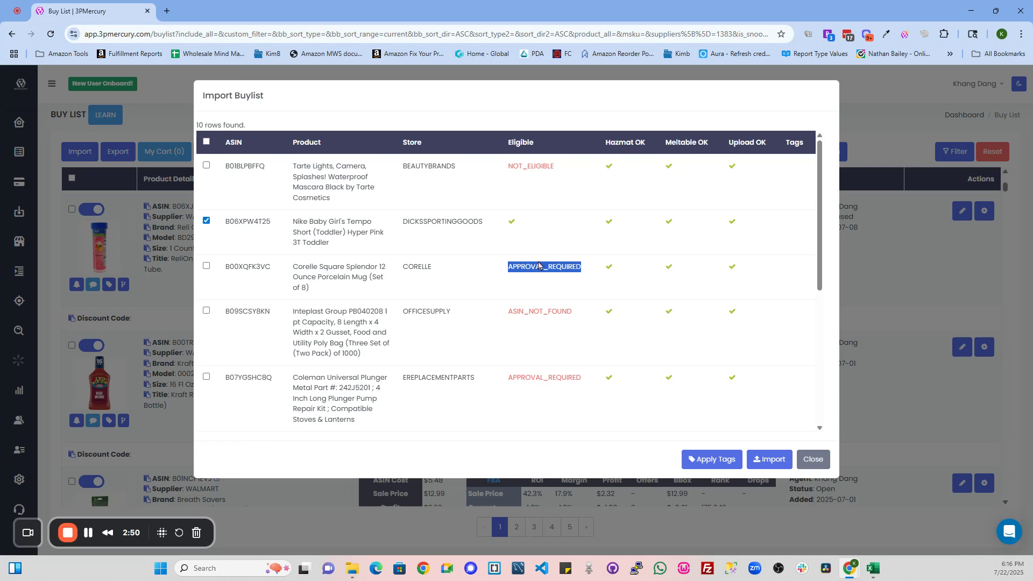
{"action": "scroll", "coordinate": [583, 352], "scroll_direction": "down", "scroll_amount": 1}
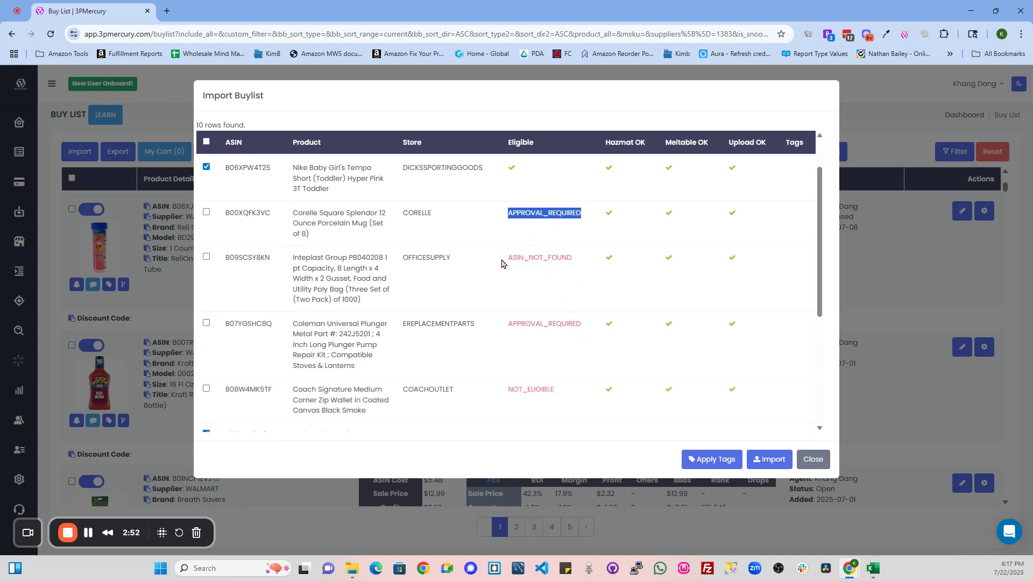
{"action": "left_click_drag", "start_coordinate": [507, 260], "coordinate": [585, 265]}
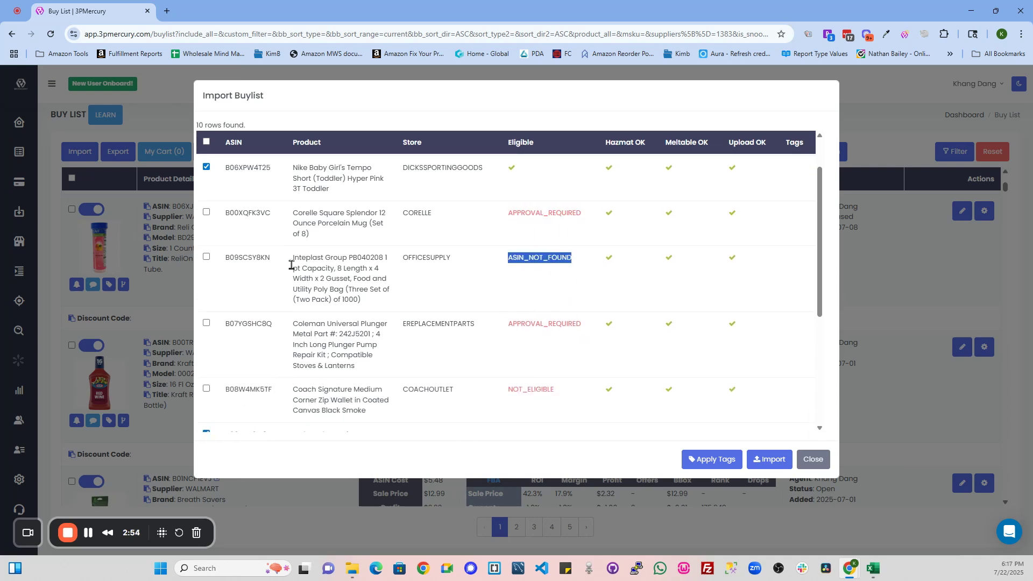
{"action": "scroll", "coordinate": [649, 315], "scroll_direction": "down", "scroll_amount": 2}
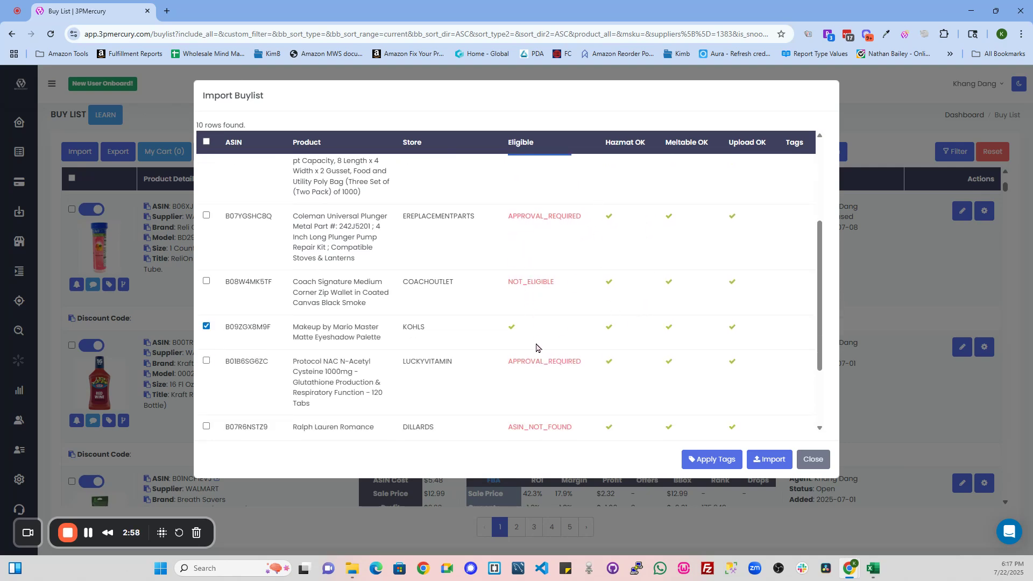
{"action": "scroll", "coordinate": [537, 355], "scroll_direction": "up", "scroll_amount": 3}
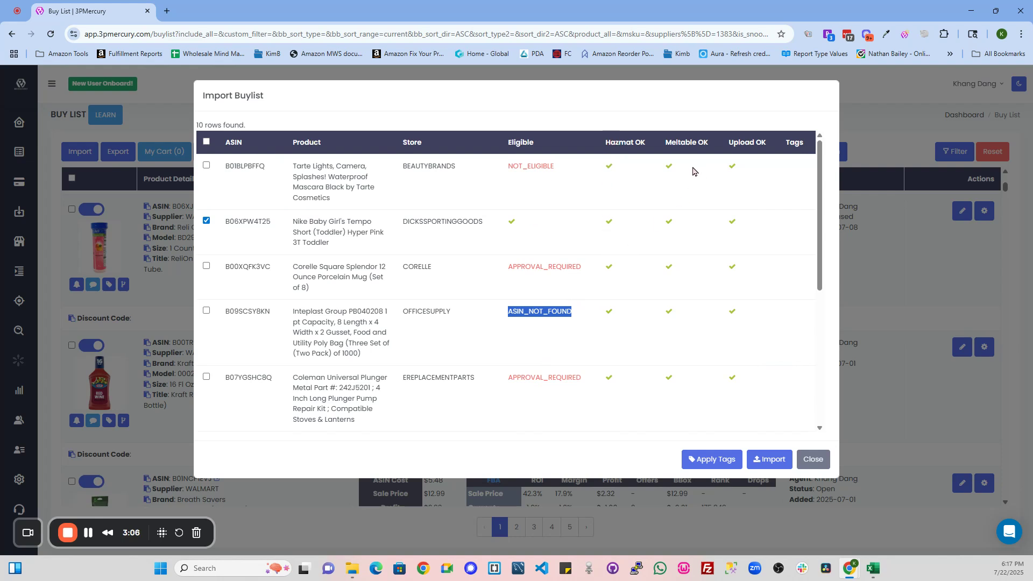
{"action": "scroll", "coordinate": [672, 197], "scroll_direction": "down", "scroll_amount": 4}
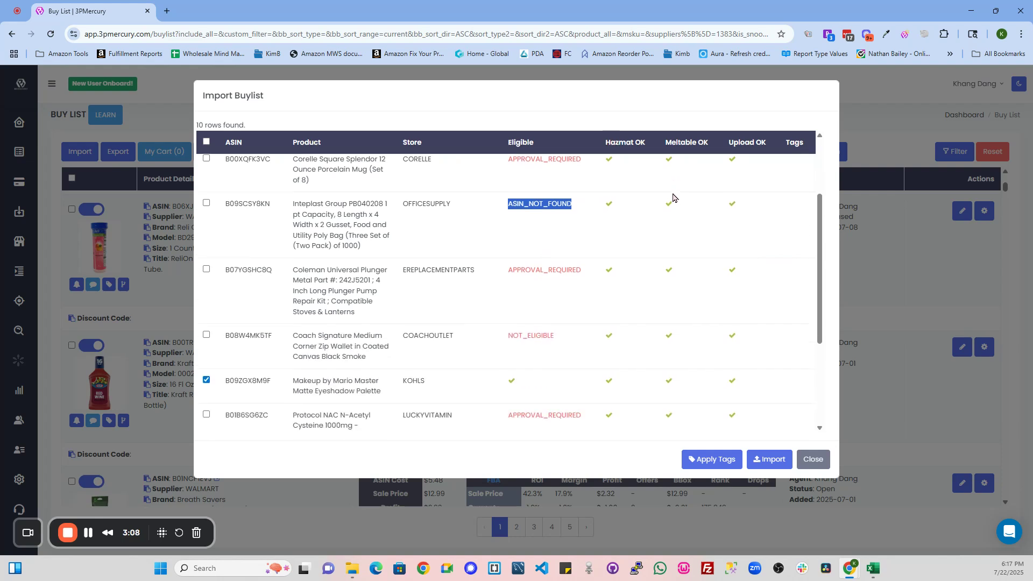
{"action": "scroll", "coordinate": [672, 198], "scroll_direction": "down", "scroll_amount": 1}
{"action": "scroll", "coordinate": [669, 200], "scroll_direction": "up", "scroll_amount": 5}
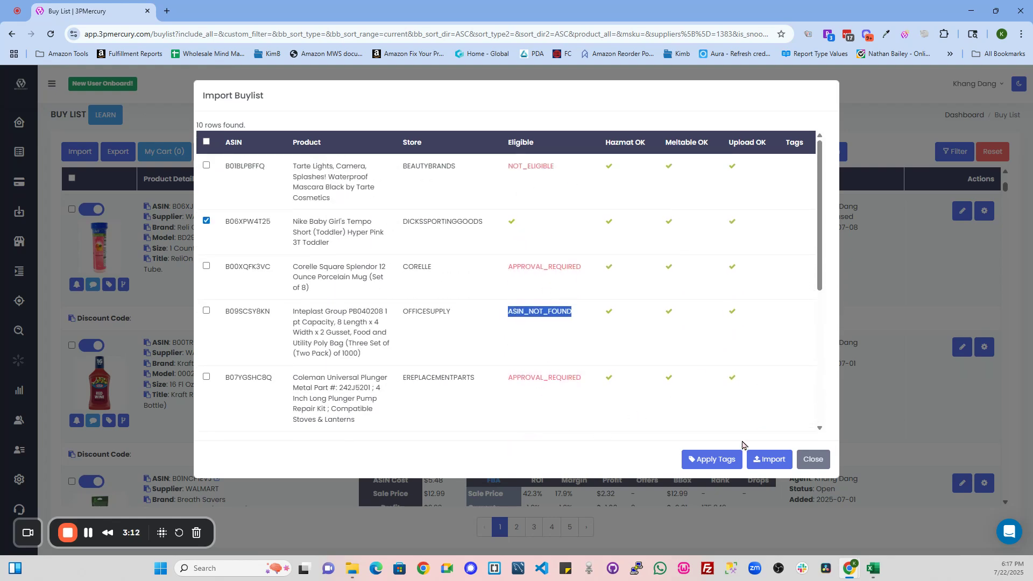
Step: Apply the "amethyst lead" tag to the selected products in the import preview
{"action": "left_click", "coordinate": [709, 462]}
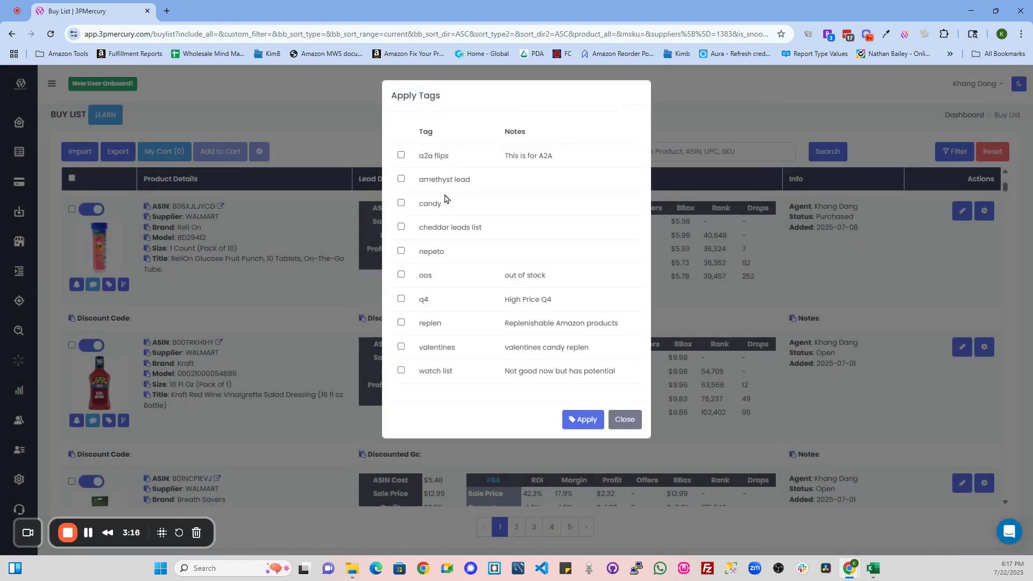
{"action": "left_click", "coordinate": [400, 178]}
{"action": "left_click", "coordinate": [581, 420]}
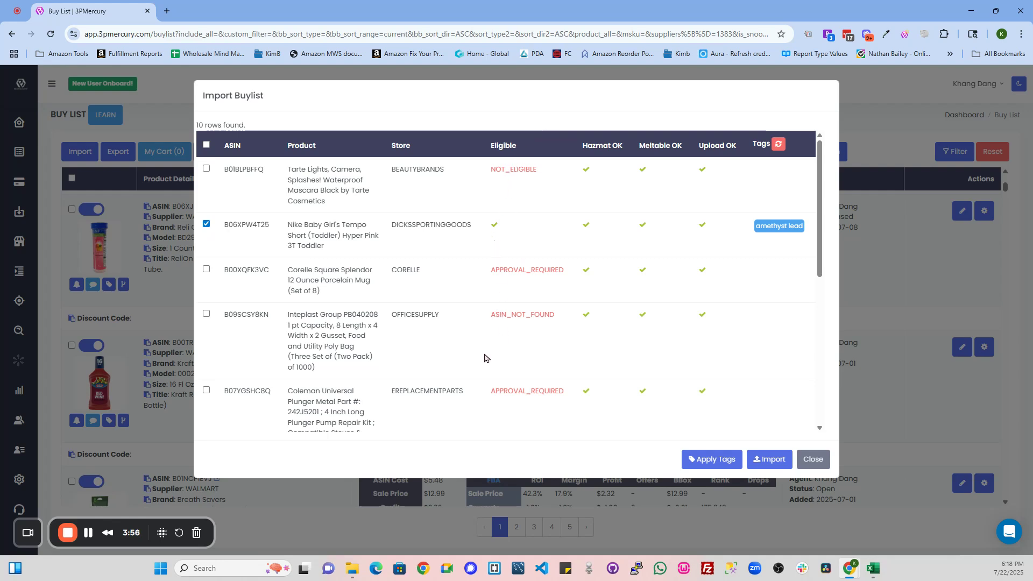
Step: Try including the Corelle mug and Inteplast bag rows, deselect both, and close the preview without importing
{"action": "left_click", "coordinate": [206, 269]}
{"action": "left_click", "coordinate": [206, 268]}
{"action": "left_click", "coordinate": [206, 313]}
{"action": "left_click", "coordinate": [206, 314]}
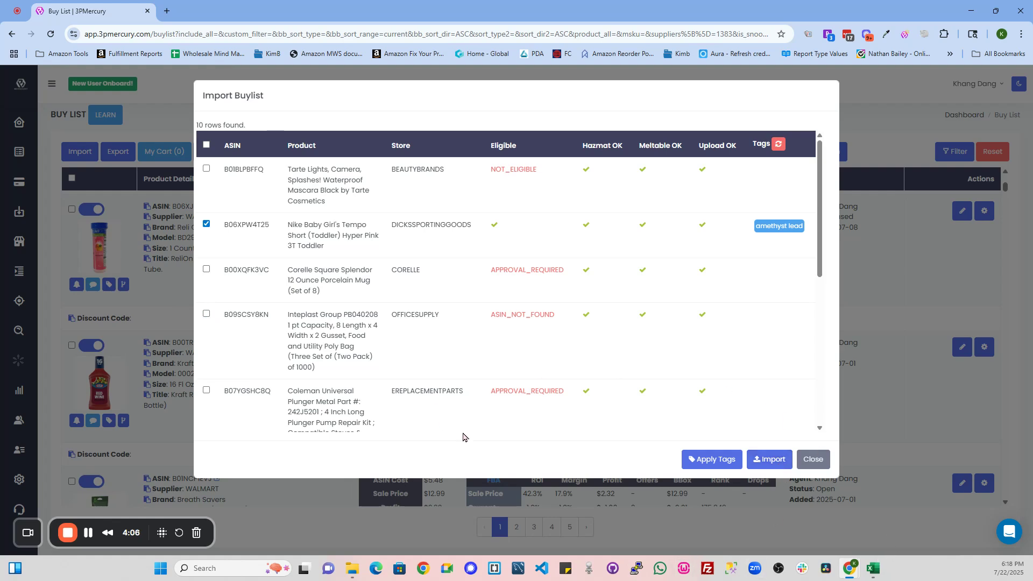
{"action": "left_click", "coordinate": [814, 458]}
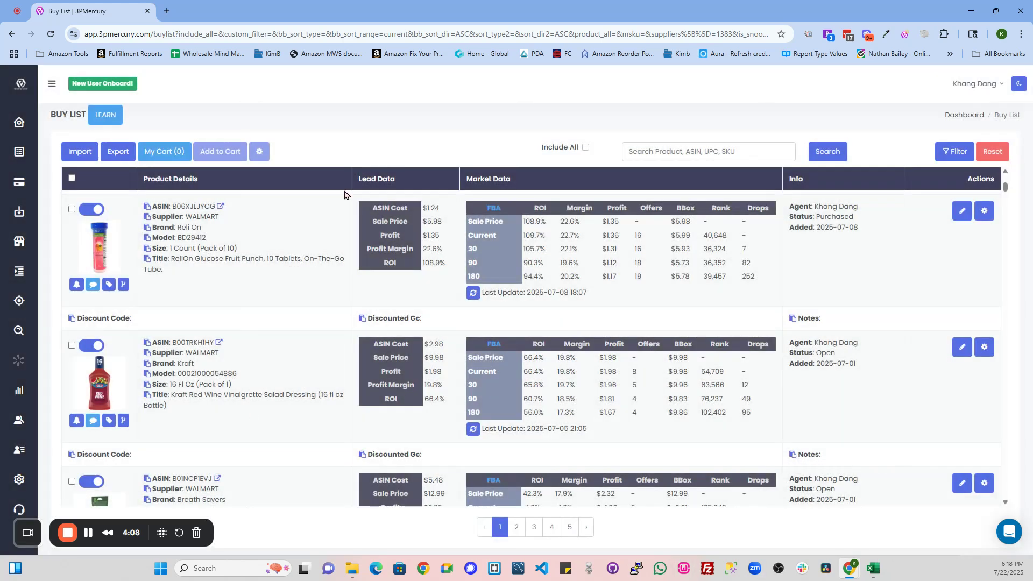